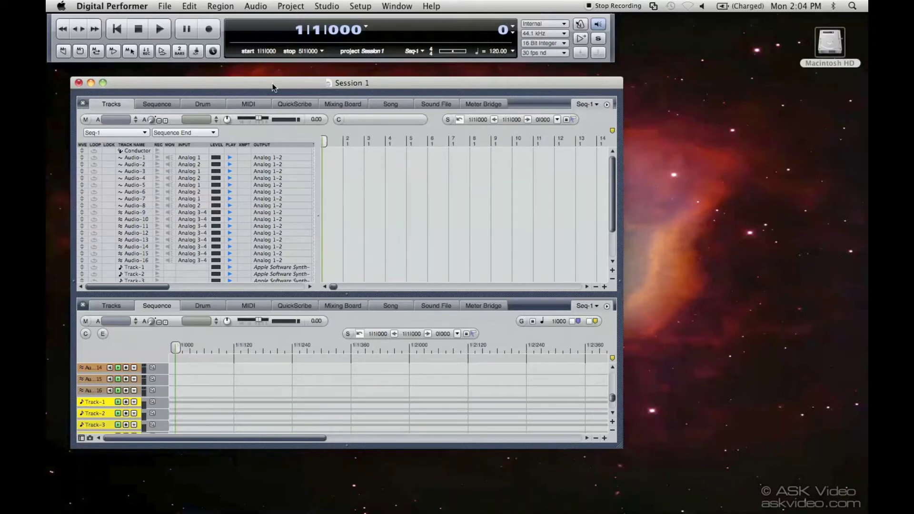
Open the Project menu in Digital Performer's menu bar
{"action": "left_click", "coordinate": [294, 4]}
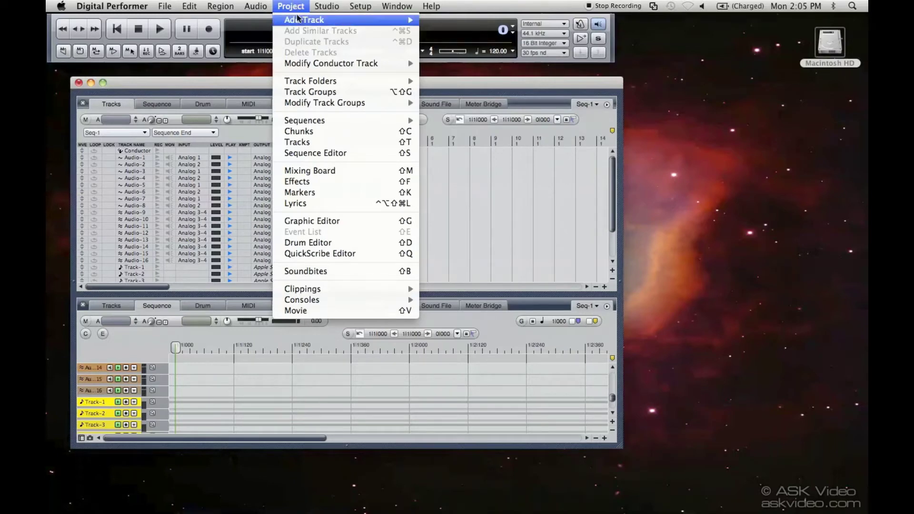
Show the Add Track submenu listing MIDI, mono/stereo audio, instrument, aux and master fader tracks
{"action": "mouse_move", "coordinate": [299, 20]}
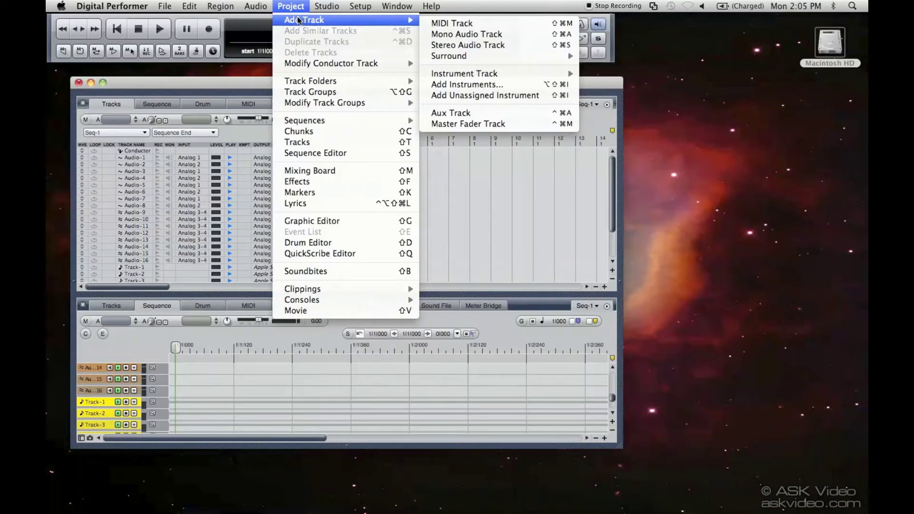
Add a MIDI track, zoom the session window, arm Track-9, then undo the addition
{"action": "left_click", "coordinate": [456, 24]}
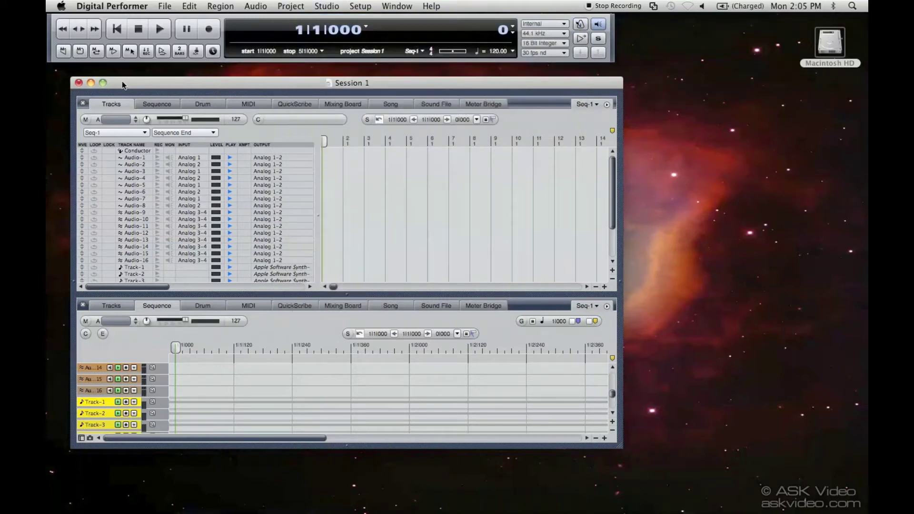
{"action": "left_click", "coordinate": [103, 83]}
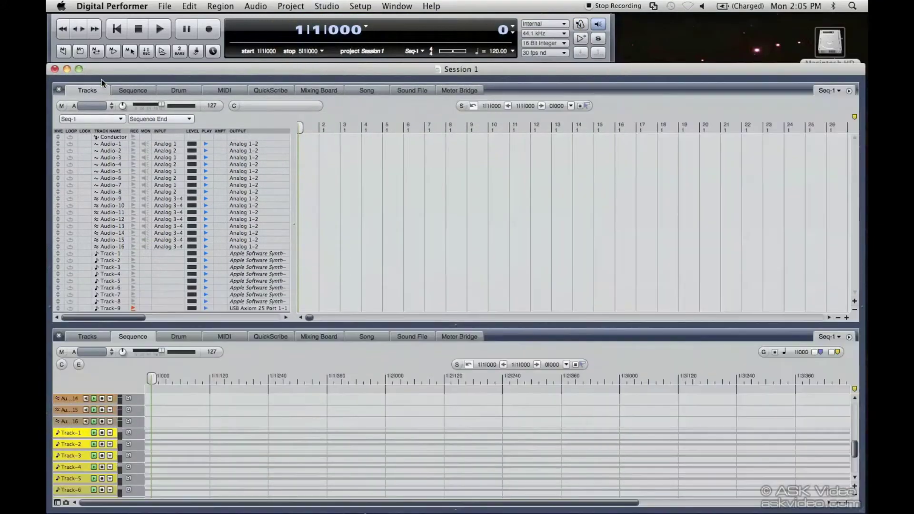
{"action": "left_click", "coordinate": [133, 308]}
{"action": "key", "text": "super+z"}
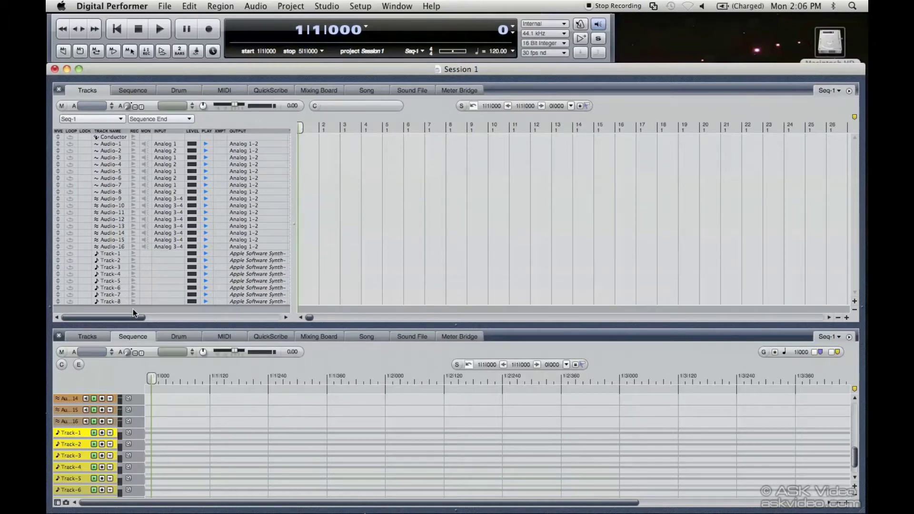
Re-add the MIDI track Track-9 and open its output choices
{"action": "left_click", "coordinate": [290, 6]}
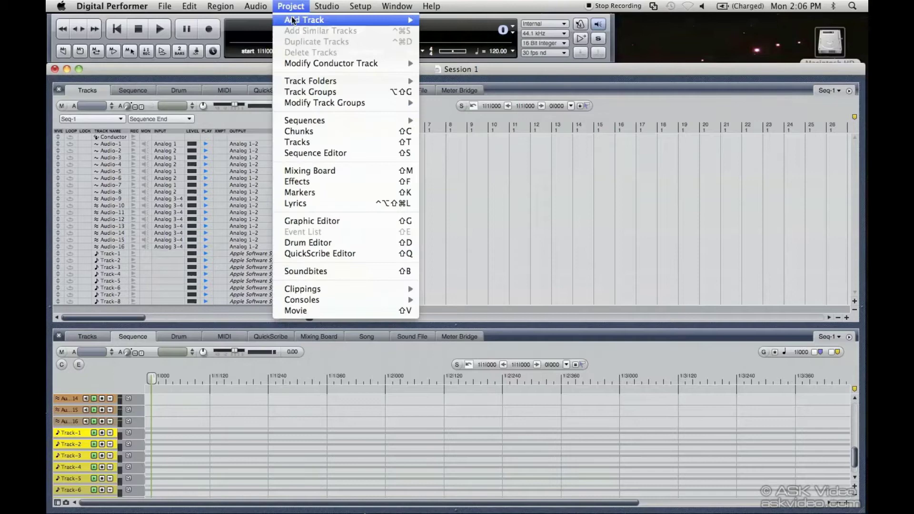
{"action": "mouse_move", "coordinate": [294, 19]}
{"action": "left_click", "coordinate": [469, 26]}
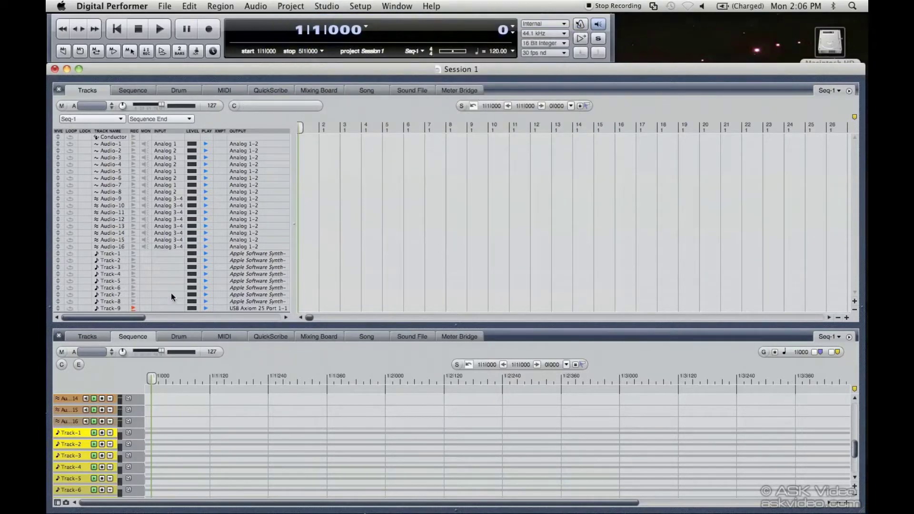
{"action": "left_click", "coordinate": [245, 306]}
{"action": "mouse_move", "coordinate": [244, 306]}
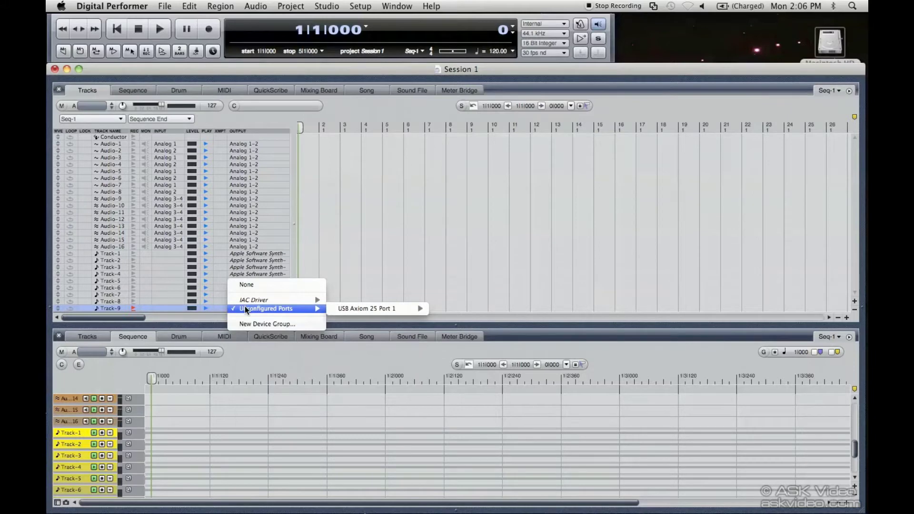
Keep Track-9's output on USB Axiom 25 Port 1, then add a mono audio track and undo it
{"action": "left_click", "coordinate": [366, 309]}
{"action": "left_click", "coordinate": [302, 7]}
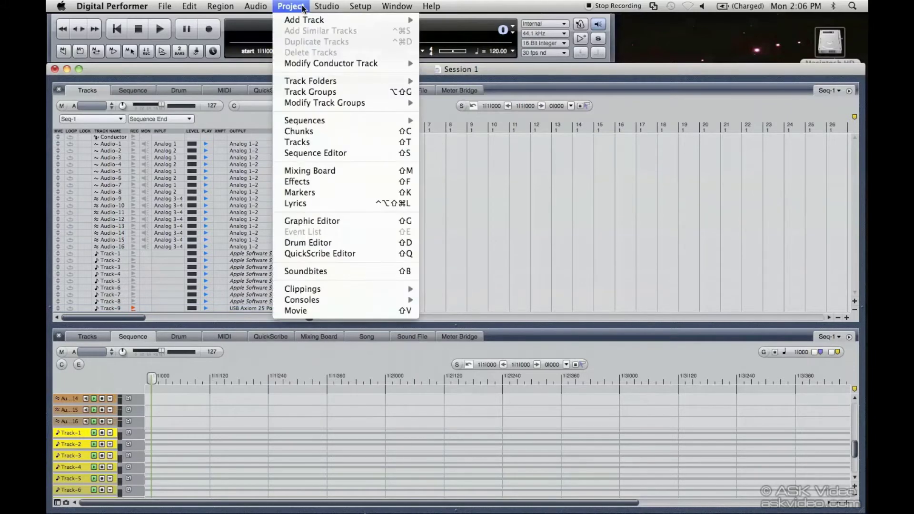
{"action": "mouse_move", "coordinate": [312, 22]}
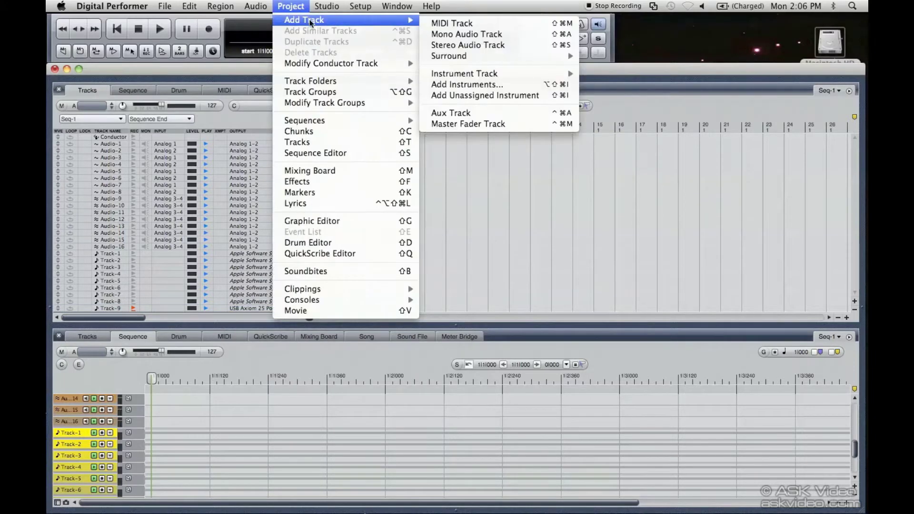
{"action": "left_click", "coordinate": [484, 32]}
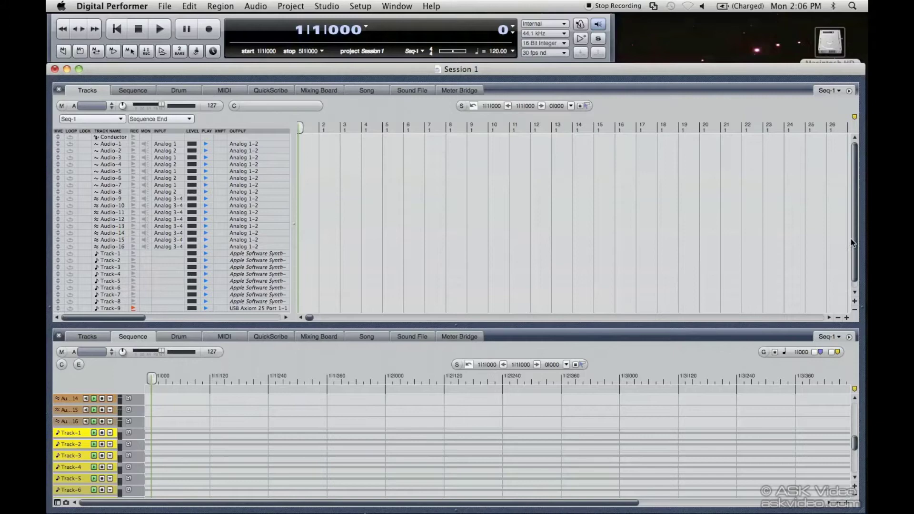
{"action": "left_click", "coordinate": [852, 292]}
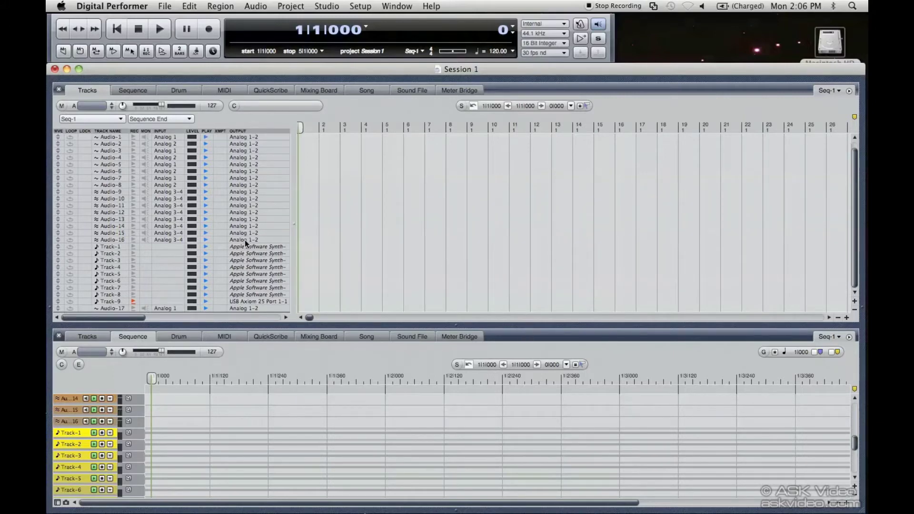
{"action": "key", "text": "super+z"}
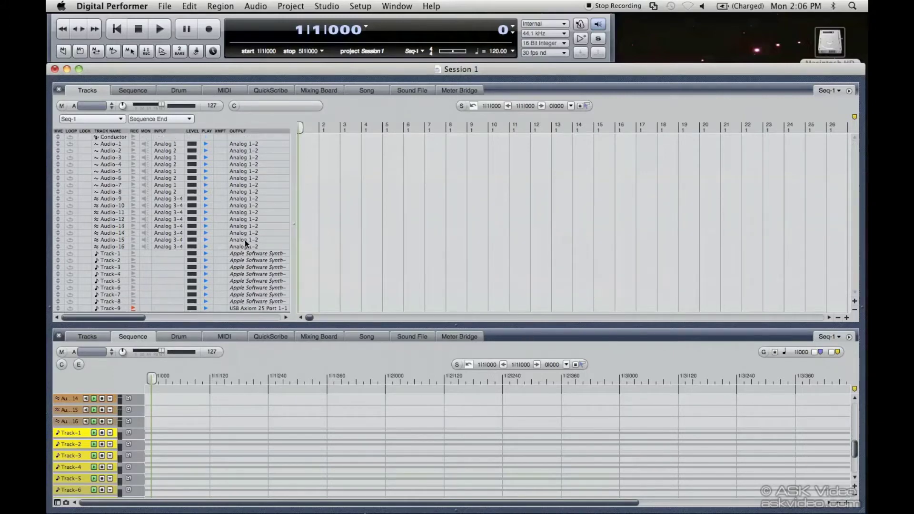
Add a new stereo audio track to Session 1
{"action": "left_click", "coordinate": [290, 5]}
{"action": "mouse_move", "coordinate": [307, 20]}
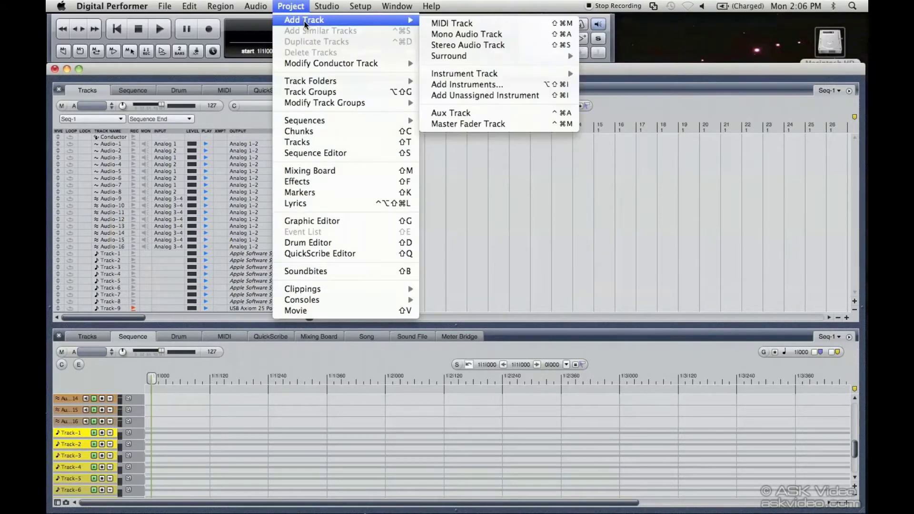
{"action": "left_click", "coordinate": [563, 47]}
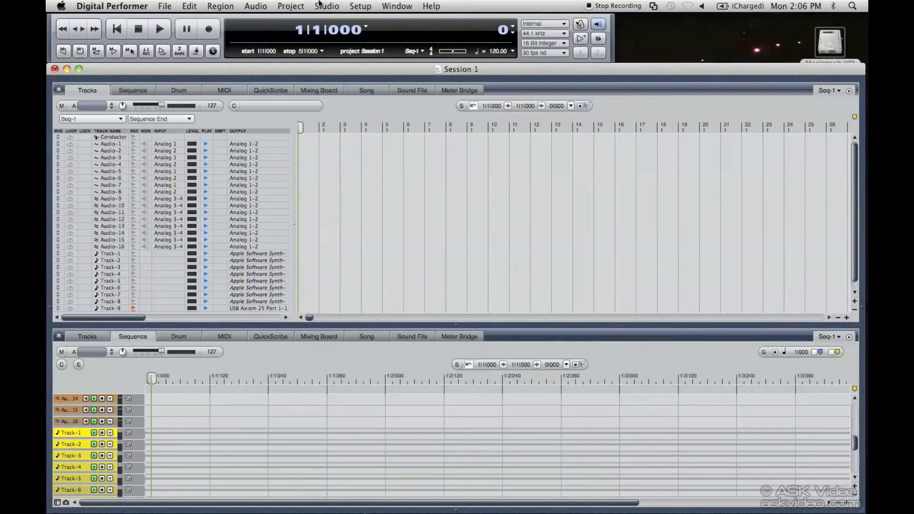
Add a Quad surround audio track, Audio-18
{"action": "left_click", "coordinate": [291, 6]}
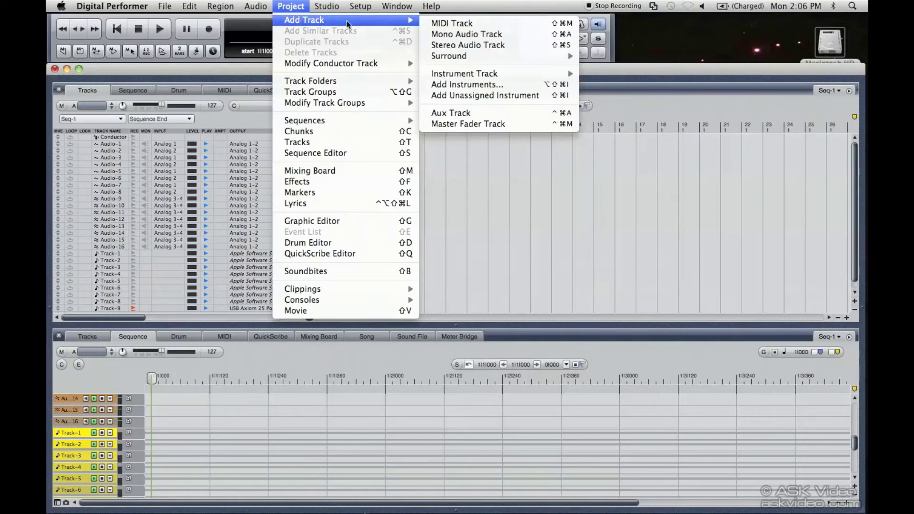
{"action": "mouse_move", "coordinate": [476, 56]}
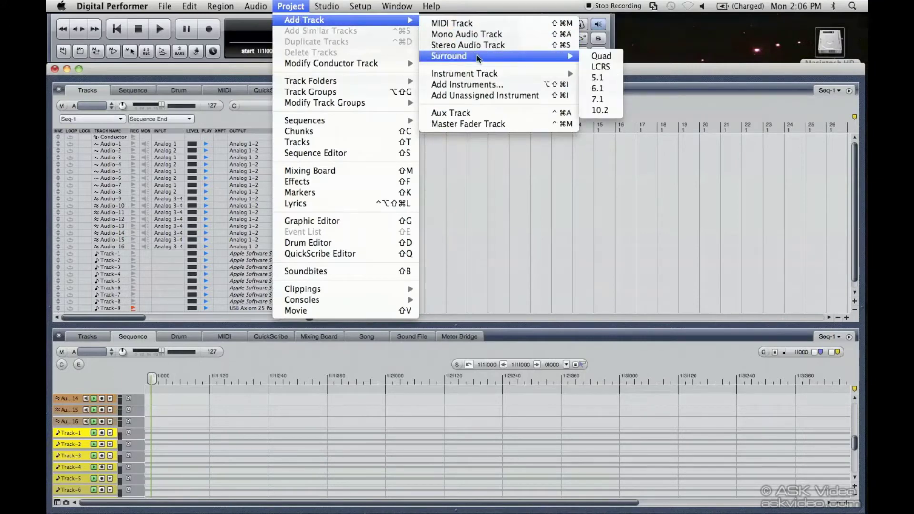
{"action": "left_click", "coordinate": [609, 55]}
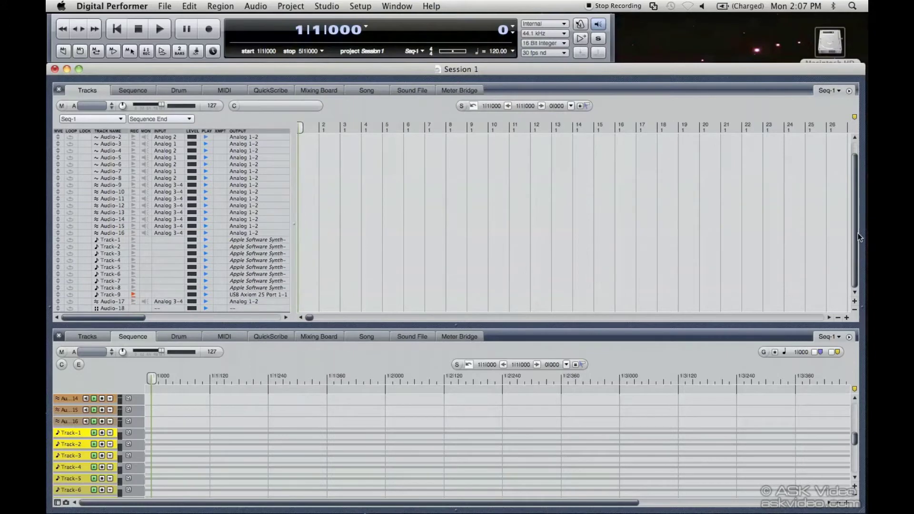
Set both Audio-18's input and output to None
{"action": "left_click", "coordinate": [159, 308]}
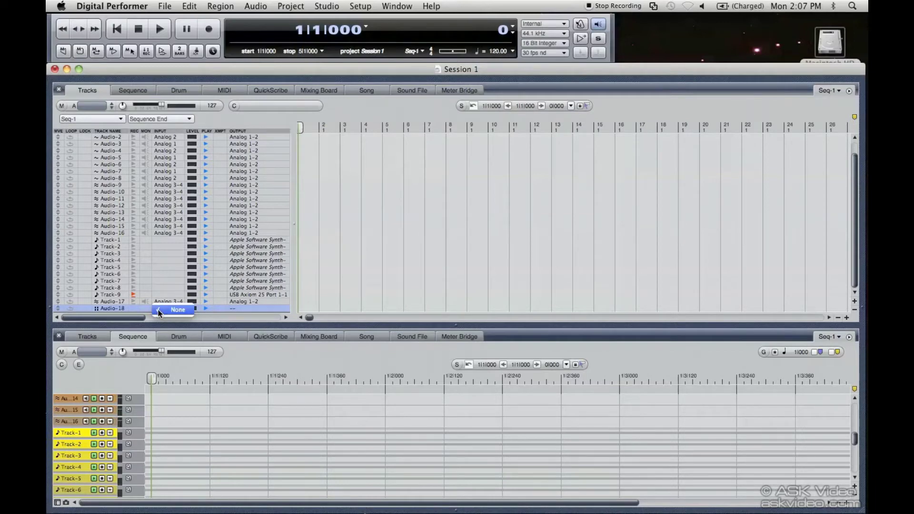
{"action": "left_click", "coordinate": [159, 310]}
{"action": "left_click", "coordinate": [235, 310]}
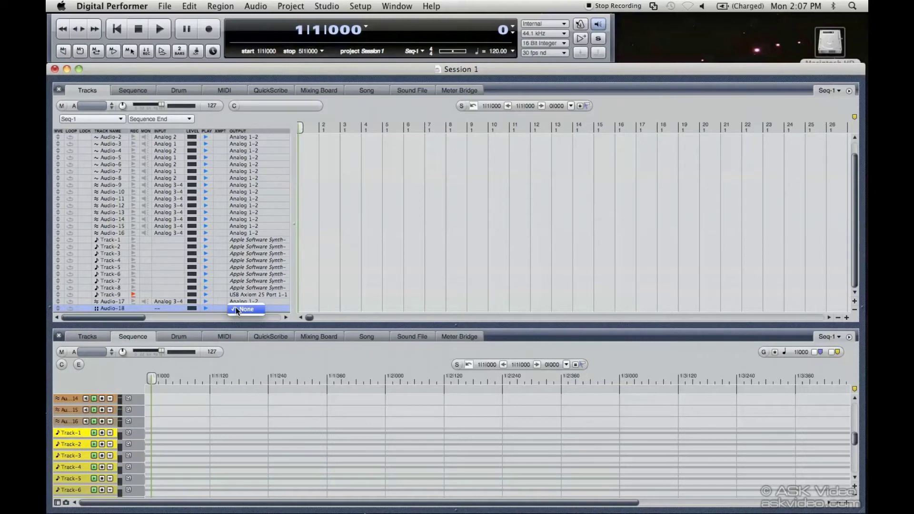
{"action": "left_click", "coordinate": [236, 310]}
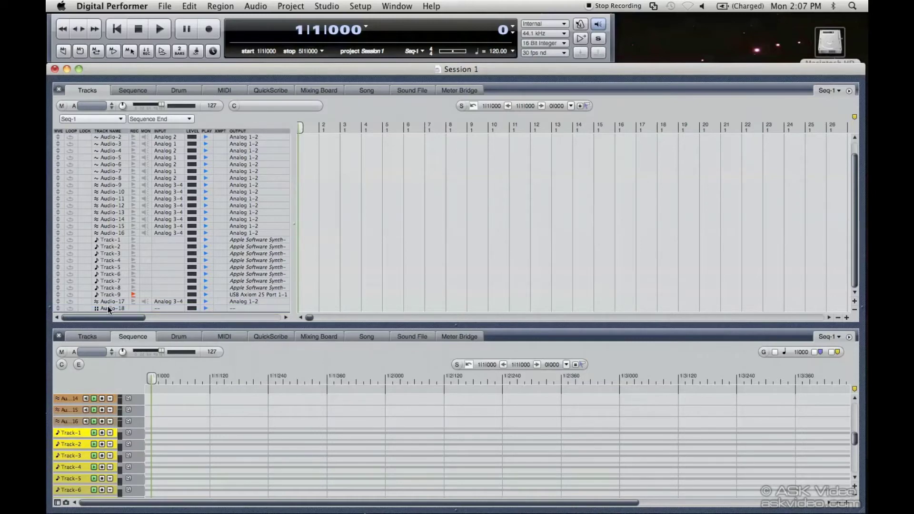
{"action": "scroll", "coordinate": [107, 307], "scroll_direction": "up", "scroll_amount": 1}
Add a MOTU: Proton (stereo) instrument track, Proton-1, and move its window aside
{"action": "left_click", "coordinate": [326, 6]}
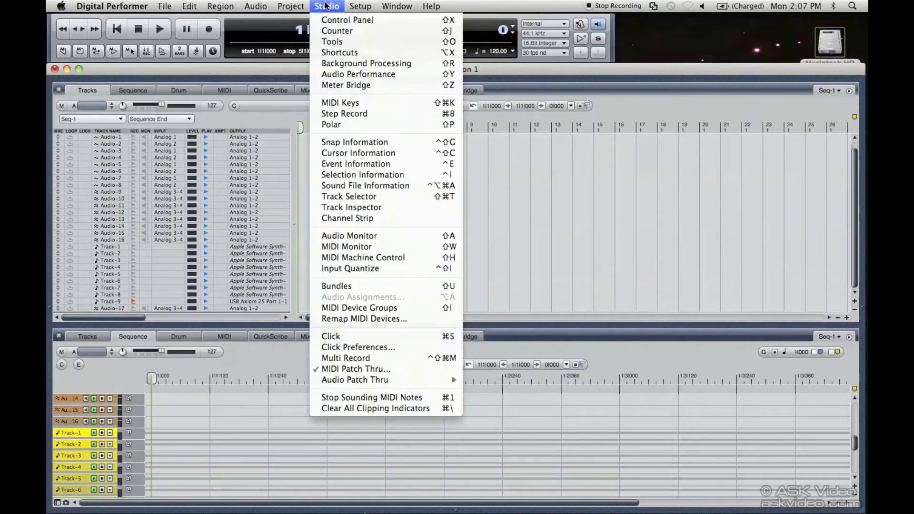
{"action": "mouse_move", "coordinate": [290, 6]}
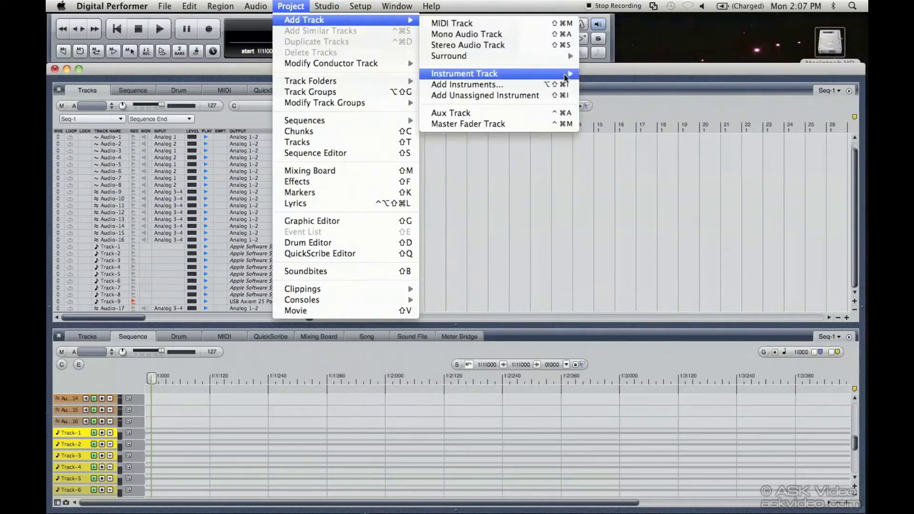
{"action": "mouse_move", "coordinate": [556, 72]}
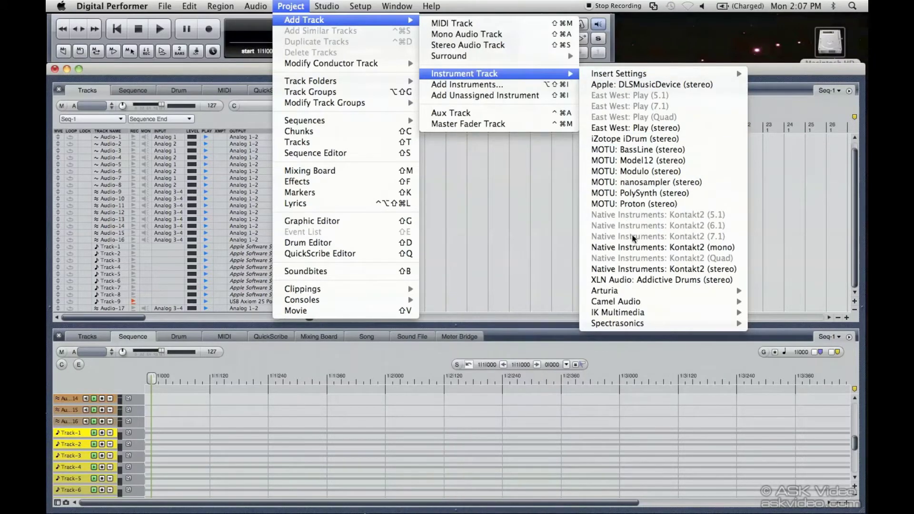
{"action": "mouse_move", "coordinate": [633, 313]}
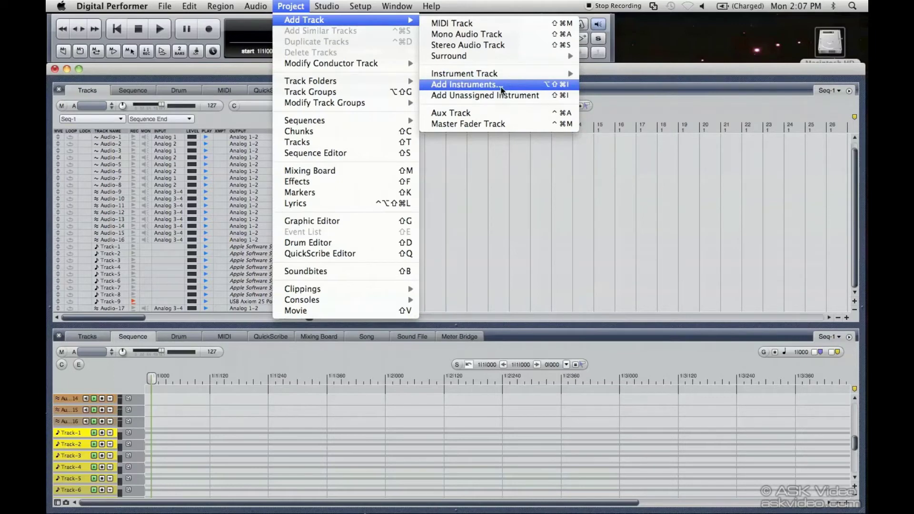
{"action": "mouse_move", "coordinate": [505, 74]}
{"action": "mouse_move", "coordinate": [584, 76]}
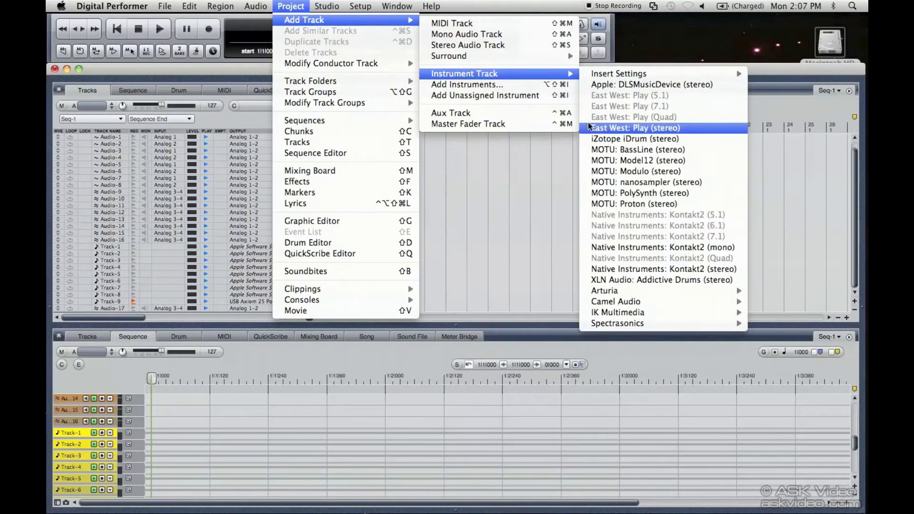
{"action": "left_click", "coordinate": [627, 204]}
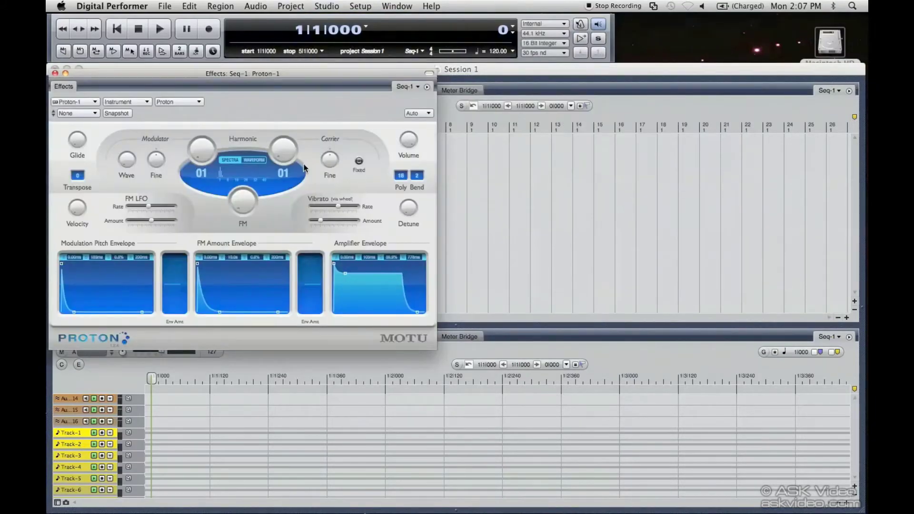
{"action": "left_click_drag", "start_coordinate": [245, 75], "coordinate": [490, 80]}
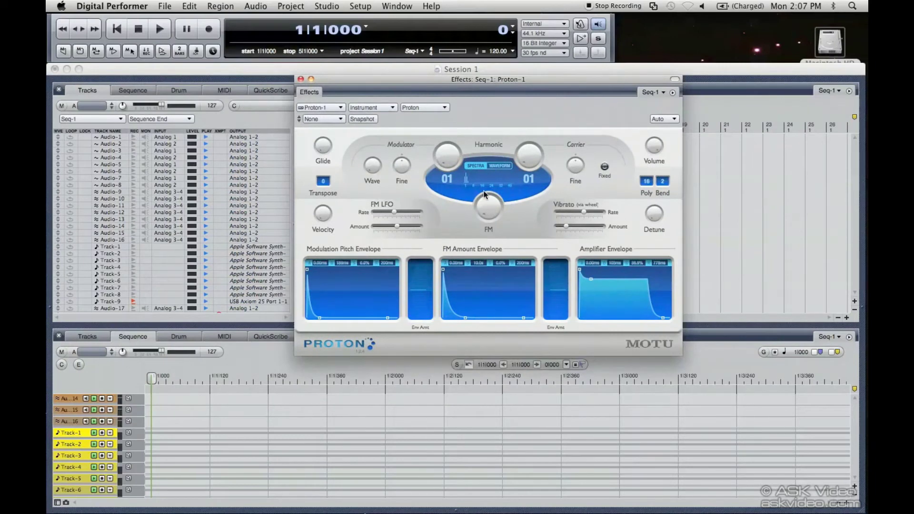
Set Track-9's output to Proton-1 > Proton-1-in
{"action": "left_click", "coordinate": [246, 301]}
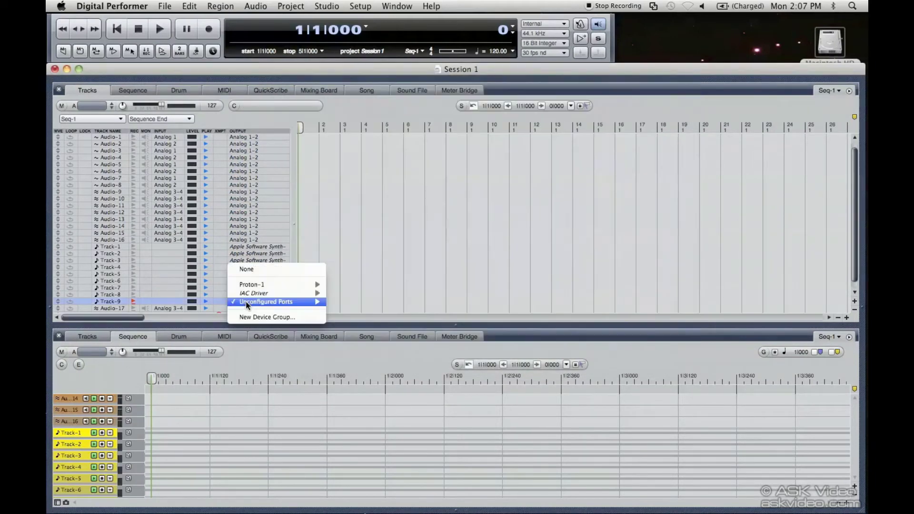
{"action": "mouse_move", "coordinate": [251, 284]}
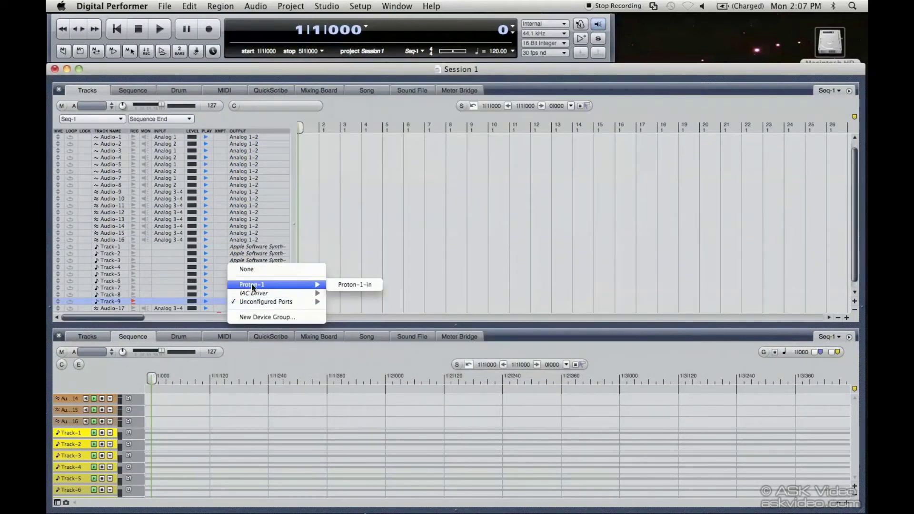
{"action": "left_click", "coordinate": [356, 283]}
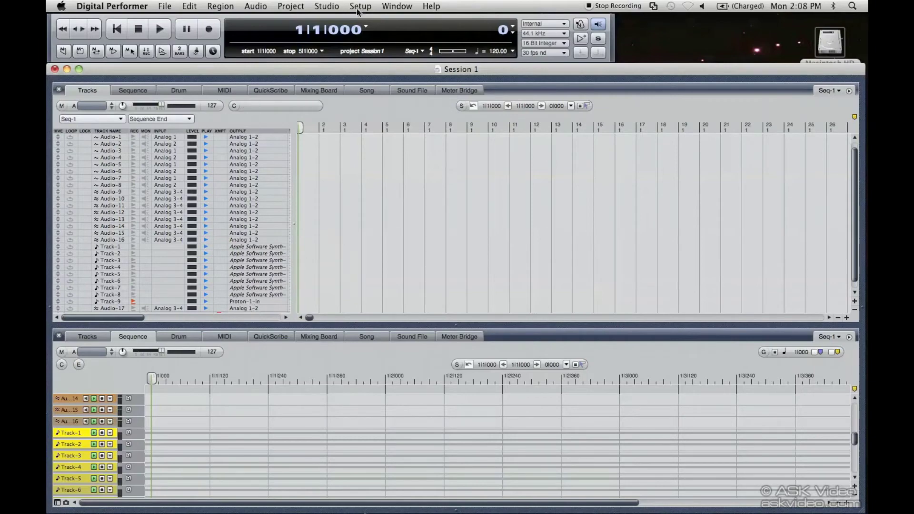
In Add Instruments, pick MOTU: Proton (stereo) for one instrument with one MIDI track
{"action": "left_click", "coordinate": [329, 6]}
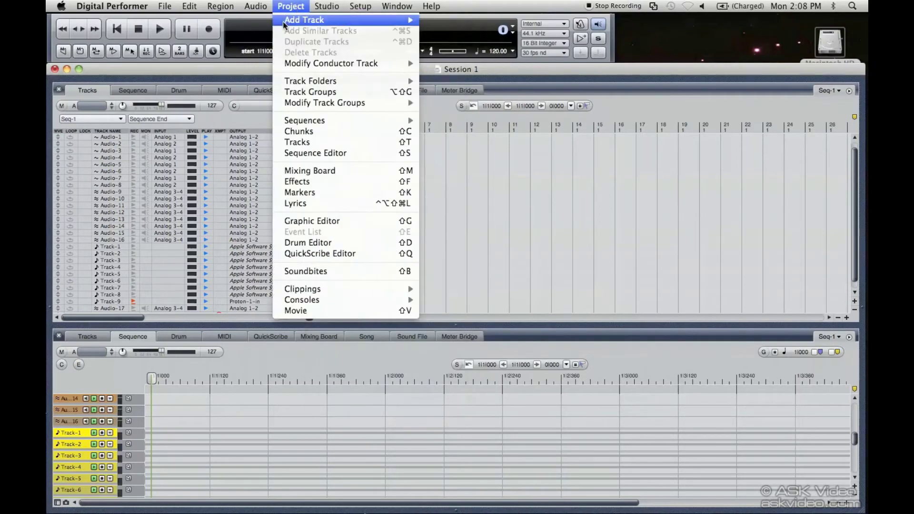
{"action": "mouse_move", "coordinate": [322, 21]}
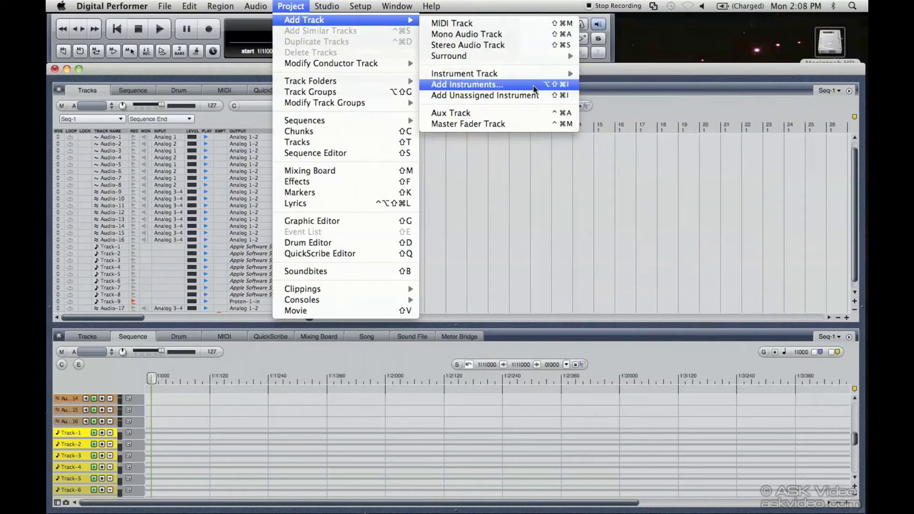
{"action": "left_click", "coordinate": [533, 85]}
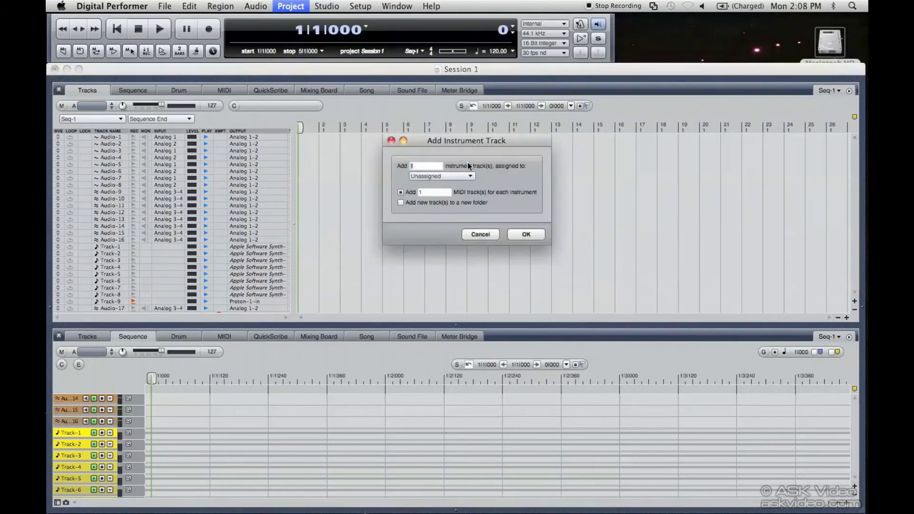
{"action": "left_click", "coordinate": [461, 175]}
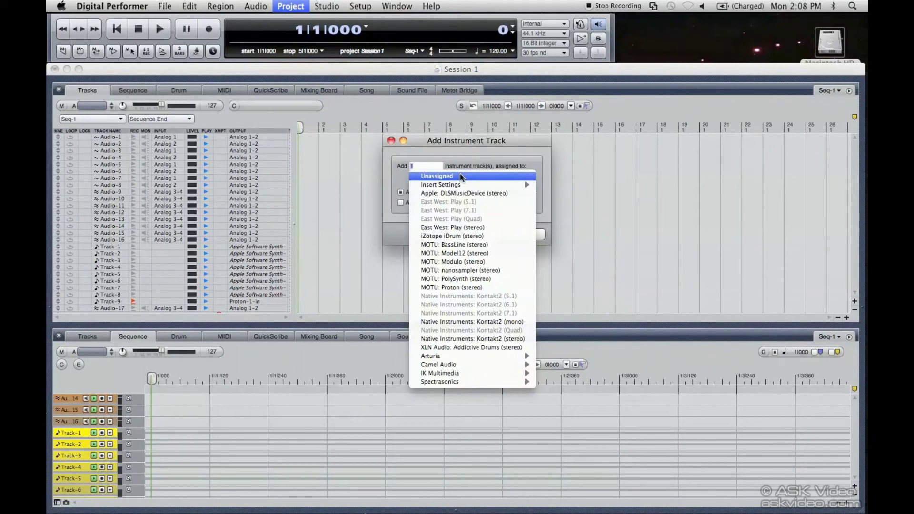
{"action": "mouse_move", "coordinate": [453, 356]}
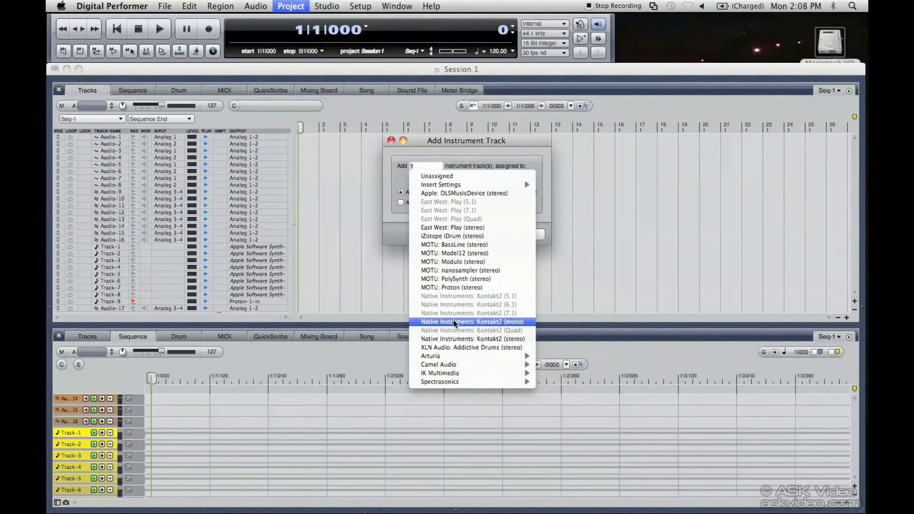
{"action": "left_click", "coordinate": [456, 288]}
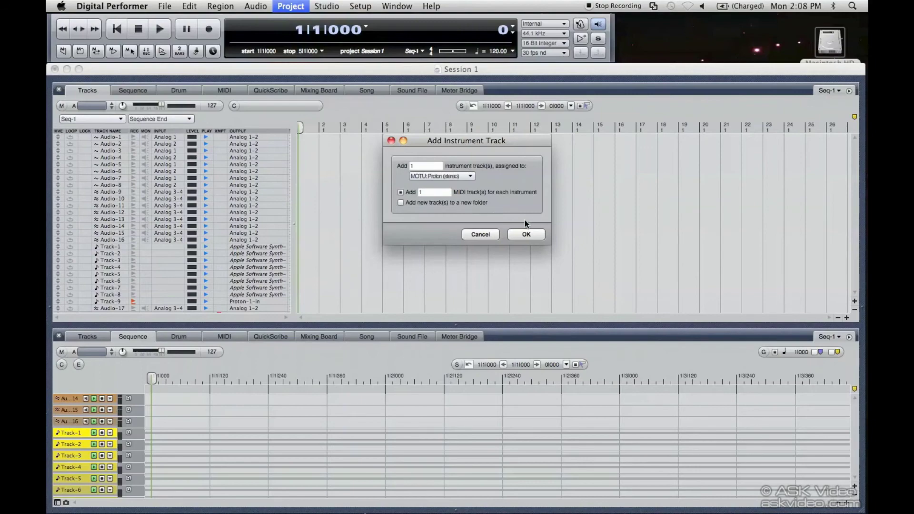
Add the Proton-2 instrument with MIDI Track-10 and move its window out of the way
{"action": "left_click", "coordinate": [533, 234]}
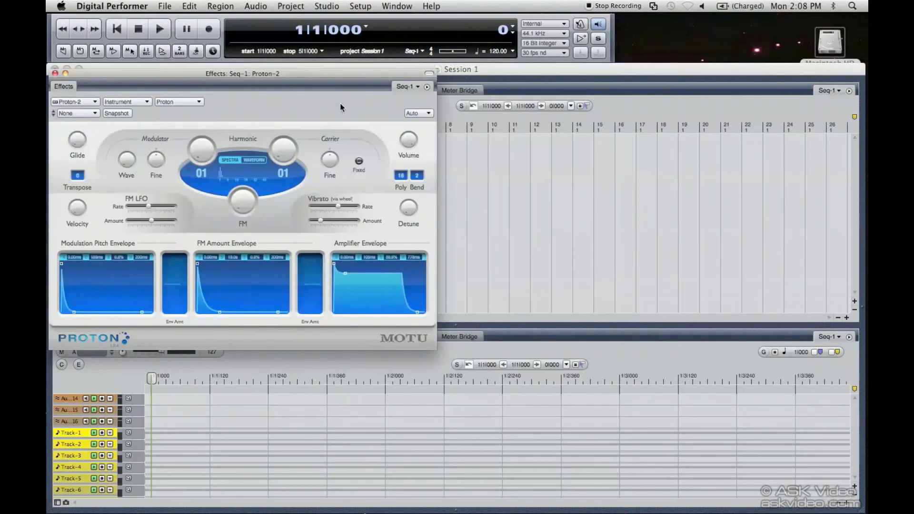
{"action": "left_click_drag", "start_coordinate": [299, 73], "coordinate": [558, 16]}
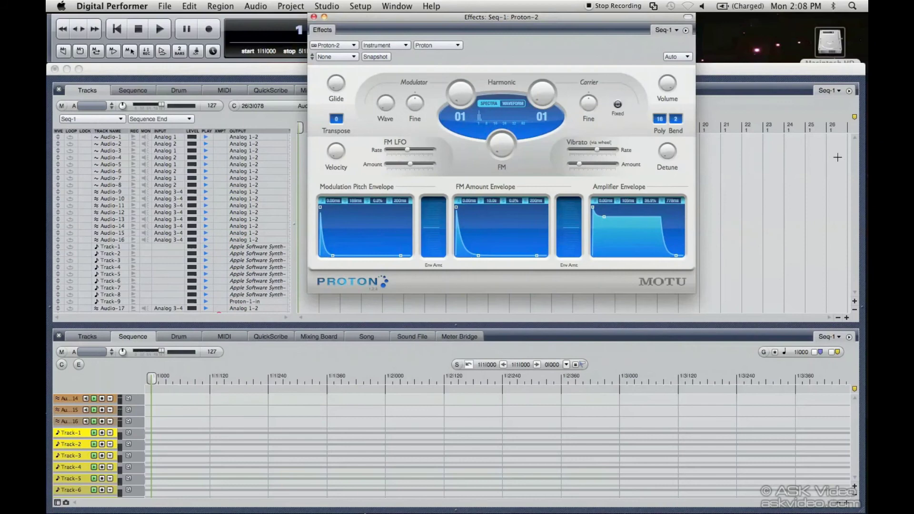
{"action": "left_click", "coordinate": [840, 175]}
Verify Track-10's output is Proton-2-in, leaving it unchanged
{"action": "scroll", "coordinate": [853, 177], "scroll_direction": "down", "scroll_amount": 3}
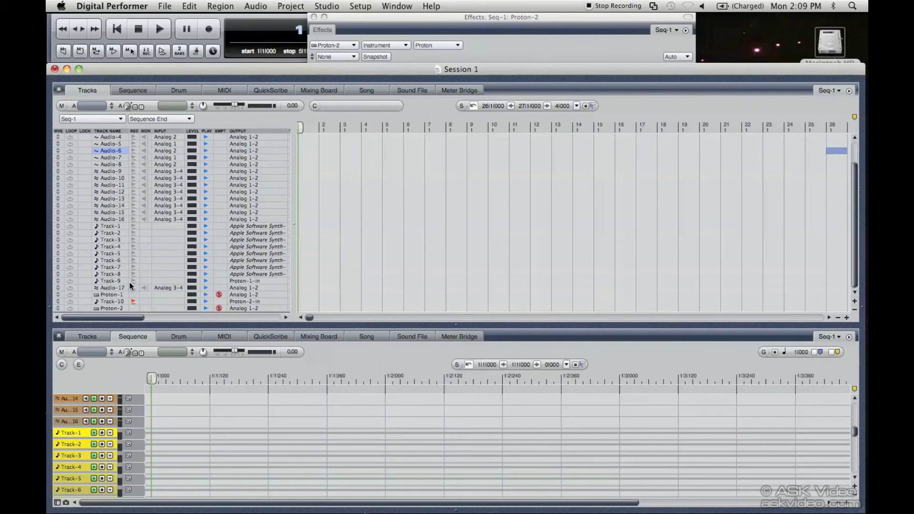
{"action": "left_click", "coordinate": [116, 302]}
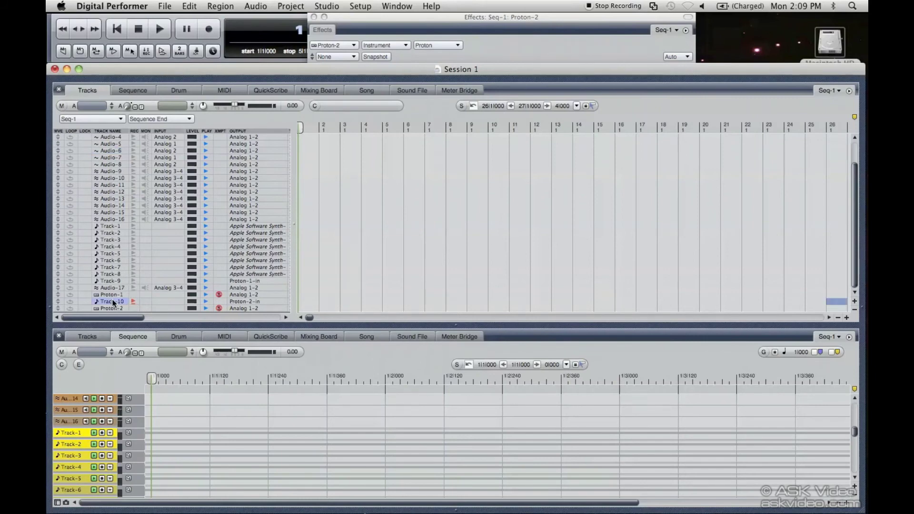
{"action": "left_click", "coordinate": [251, 302]}
{"action": "left_click", "coordinate": [491, 301]}
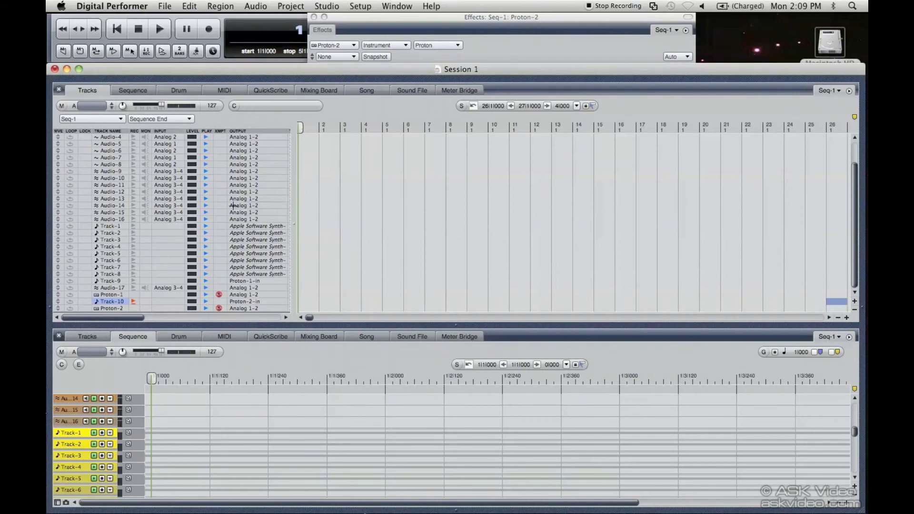
Disarm Track-10's record button and add an aux track, Aux-1
{"action": "left_click", "coordinate": [130, 302]}
{"action": "left_click", "coordinate": [290, 7]}
{"action": "mouse_move", "coordinate": [335, 20]}
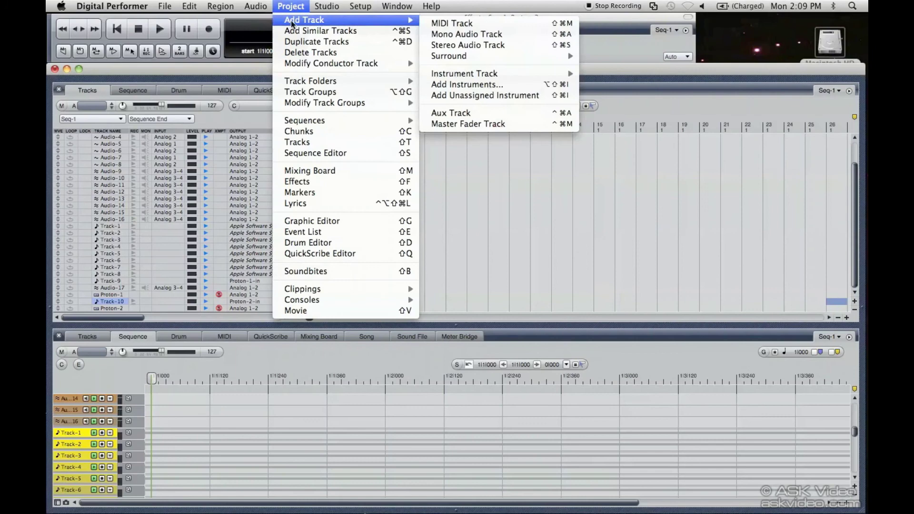
{"action": "left_click", "coordinate": [476, 112]}
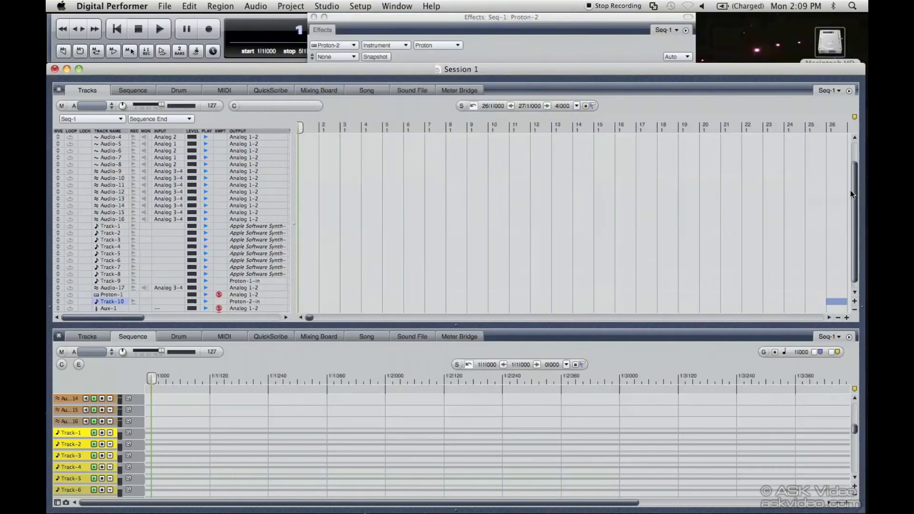
{"action": "scroll", "coordinate": [851, 192], "scroll_direction": "down", "scroll_amount": 1}
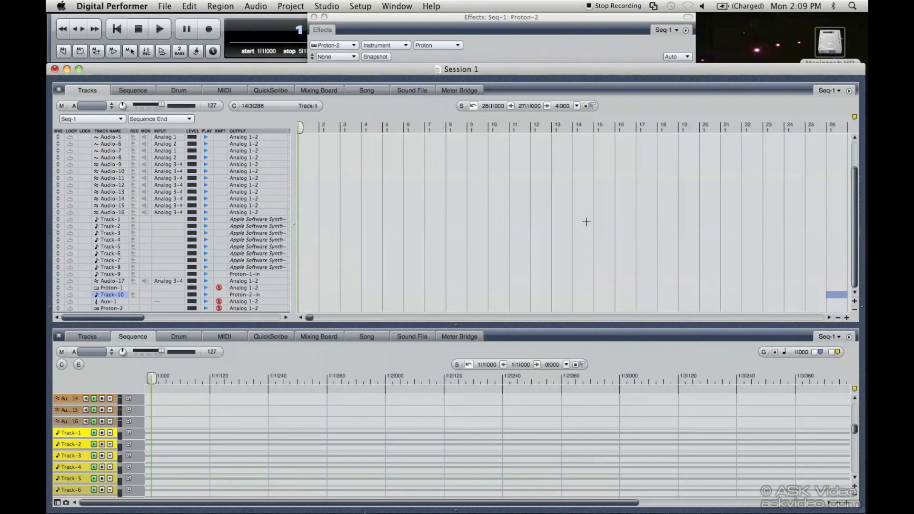
{"action": "left_click", "coordinate": [291, 6]}
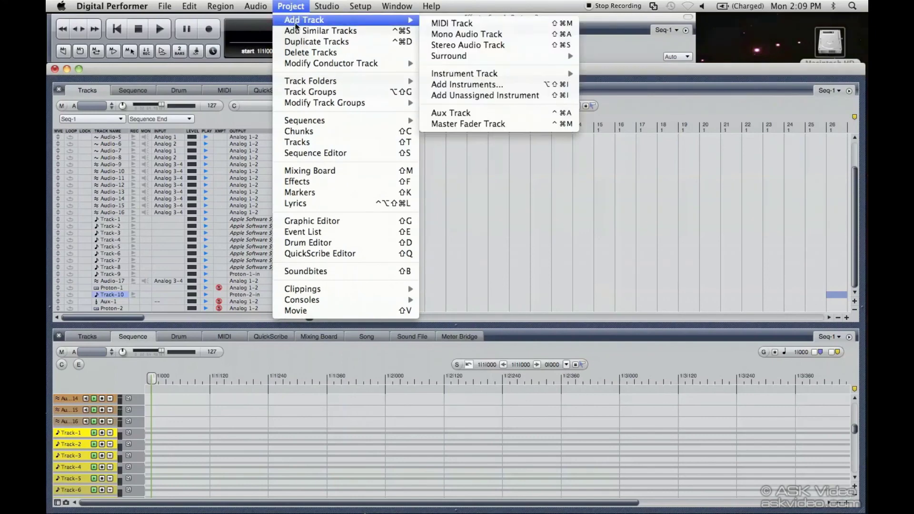
Add a Master Fader track and select the new Master-1 track
{"action": "mouse_move", "coordinate": [389, 18]}
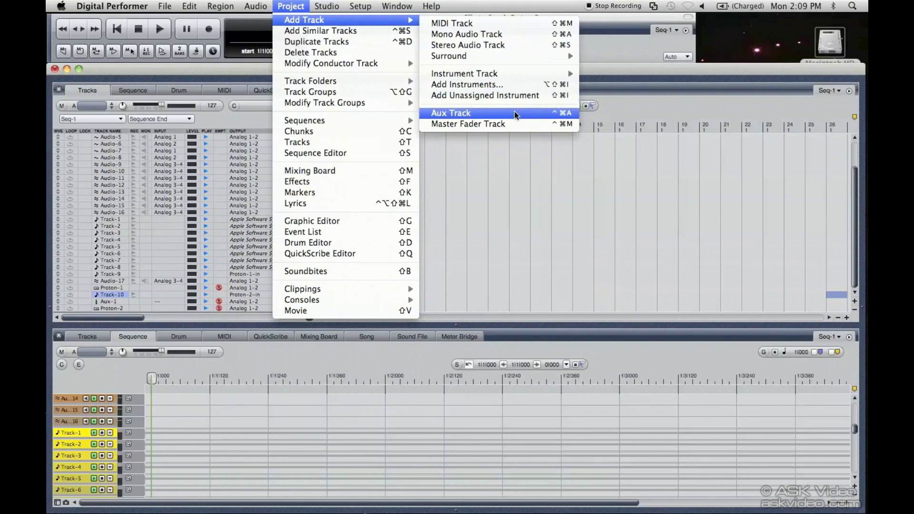
{"action": "left_click", "coordinate": [513, 126]}
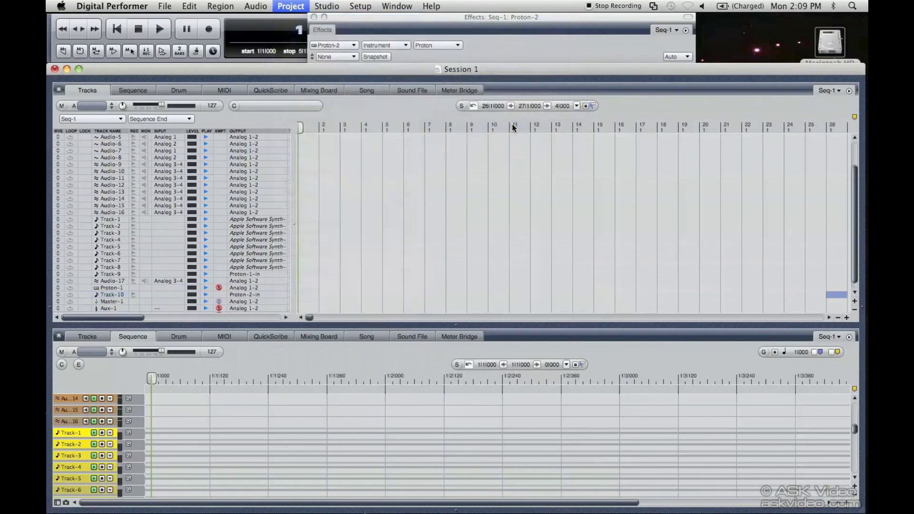
{"action": "left_click", "coordinate": [111, 302]}
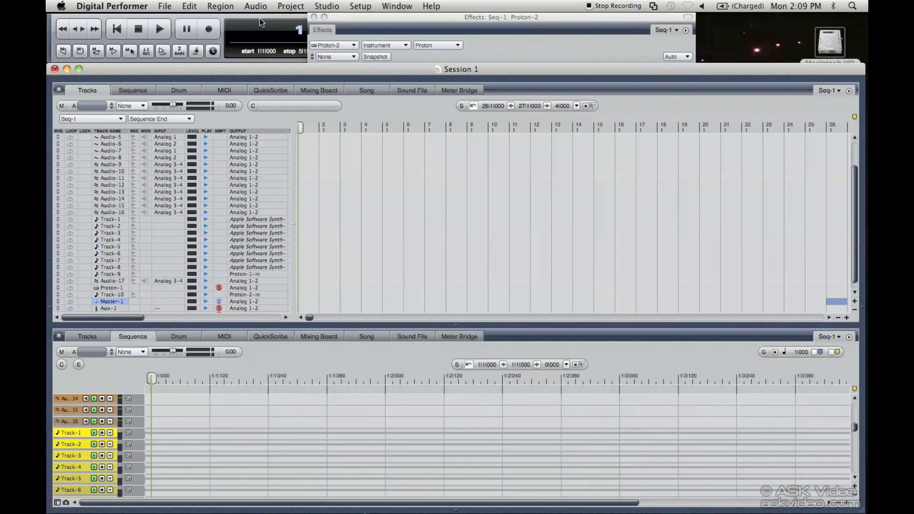
Look through the Add Track commands, then dismiss the menu without adding another track
{"action": "left_click", "coordinate": [332, 7]}
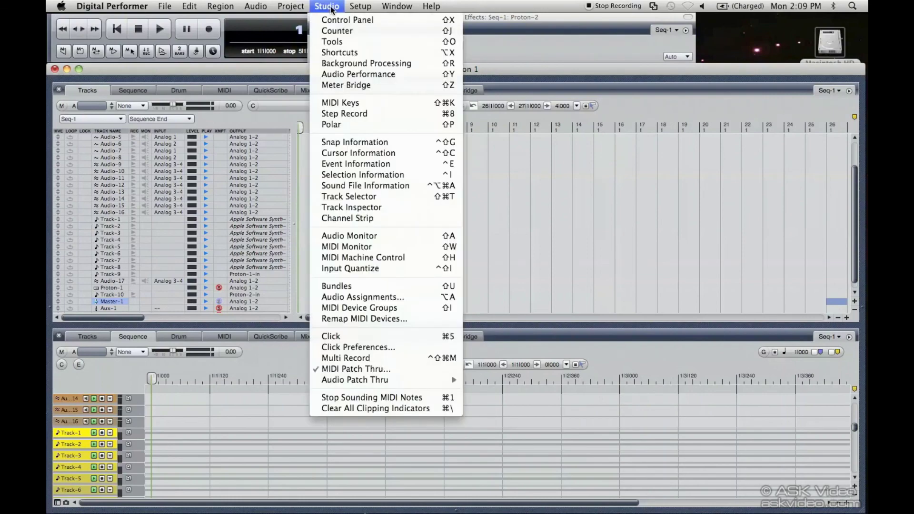
{"action": "mouse_move", "coordinate": [297, 22]}
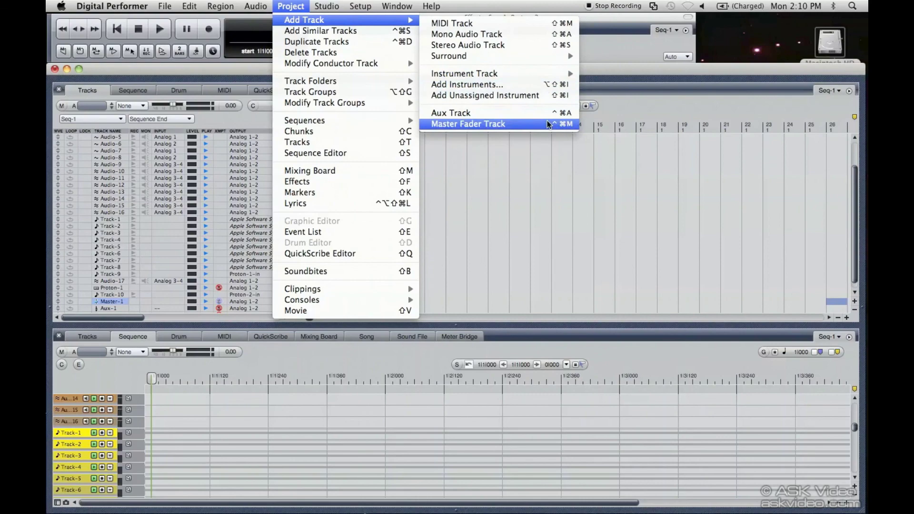
{"action": "left_click", "coordinate": [704, 144]}
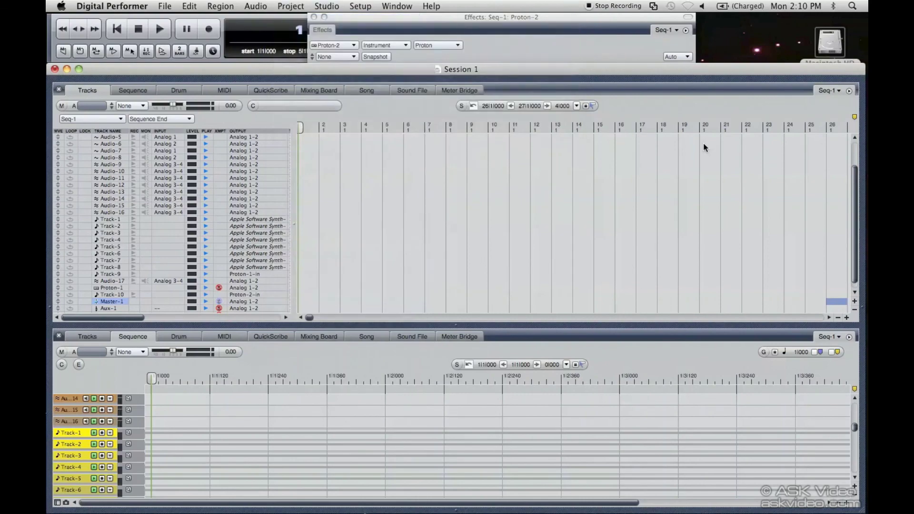